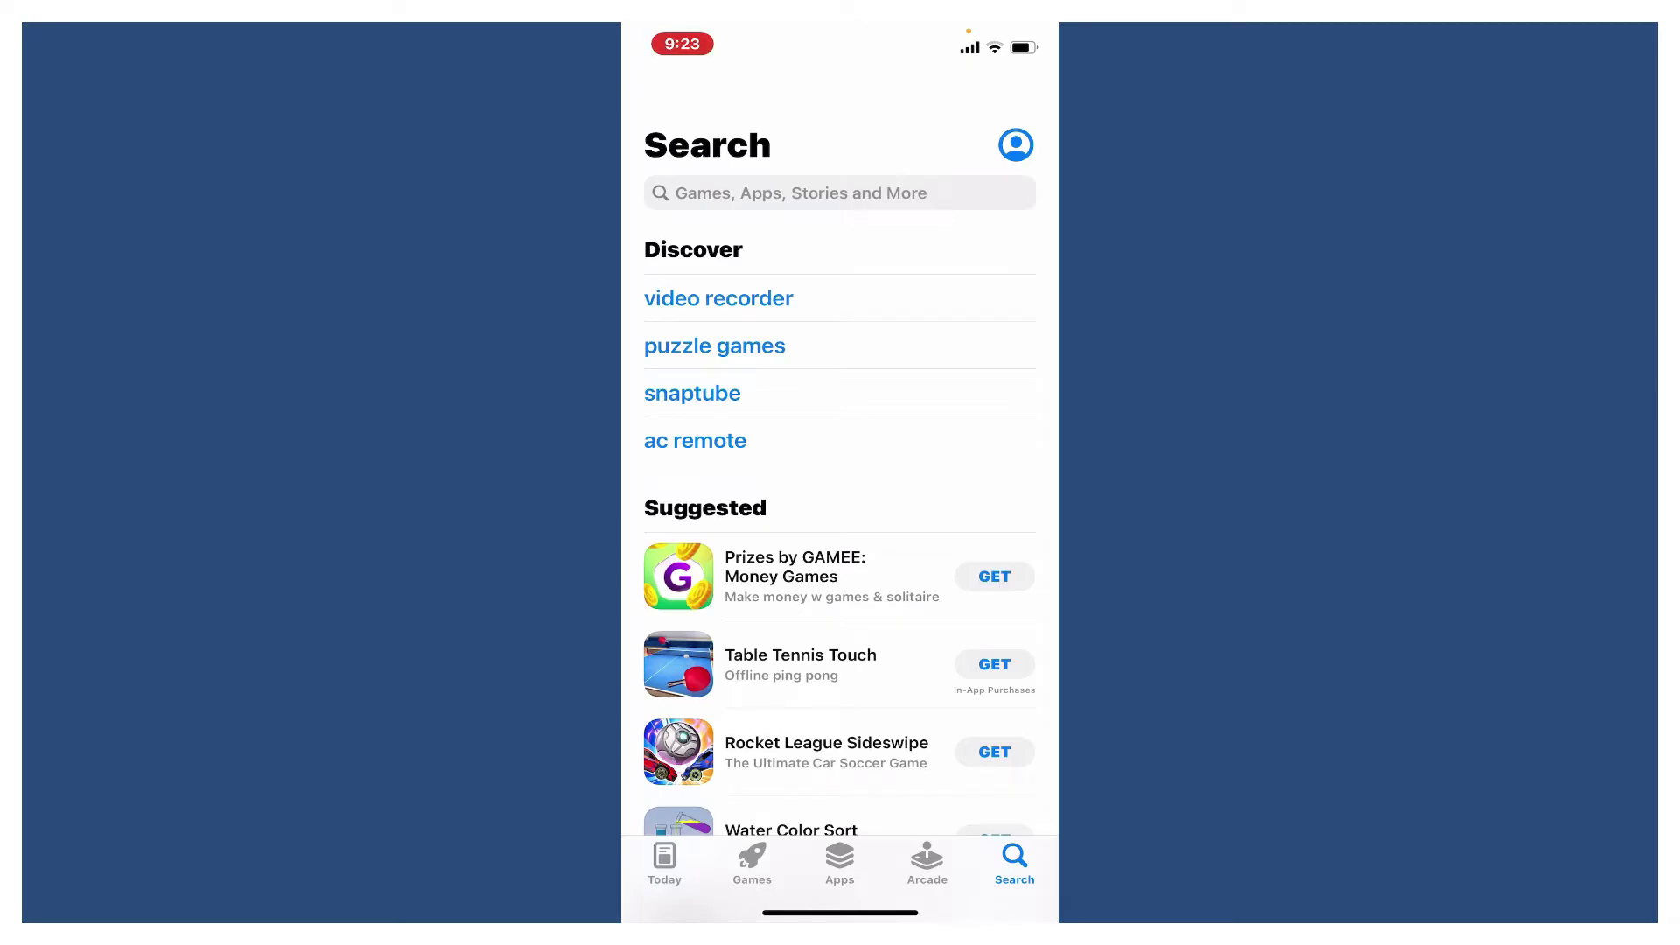
Search the App Store for "amazon prime" and open the Amazon Prime Video result
{"action": "left_click", "coordinate": [840, 193]}
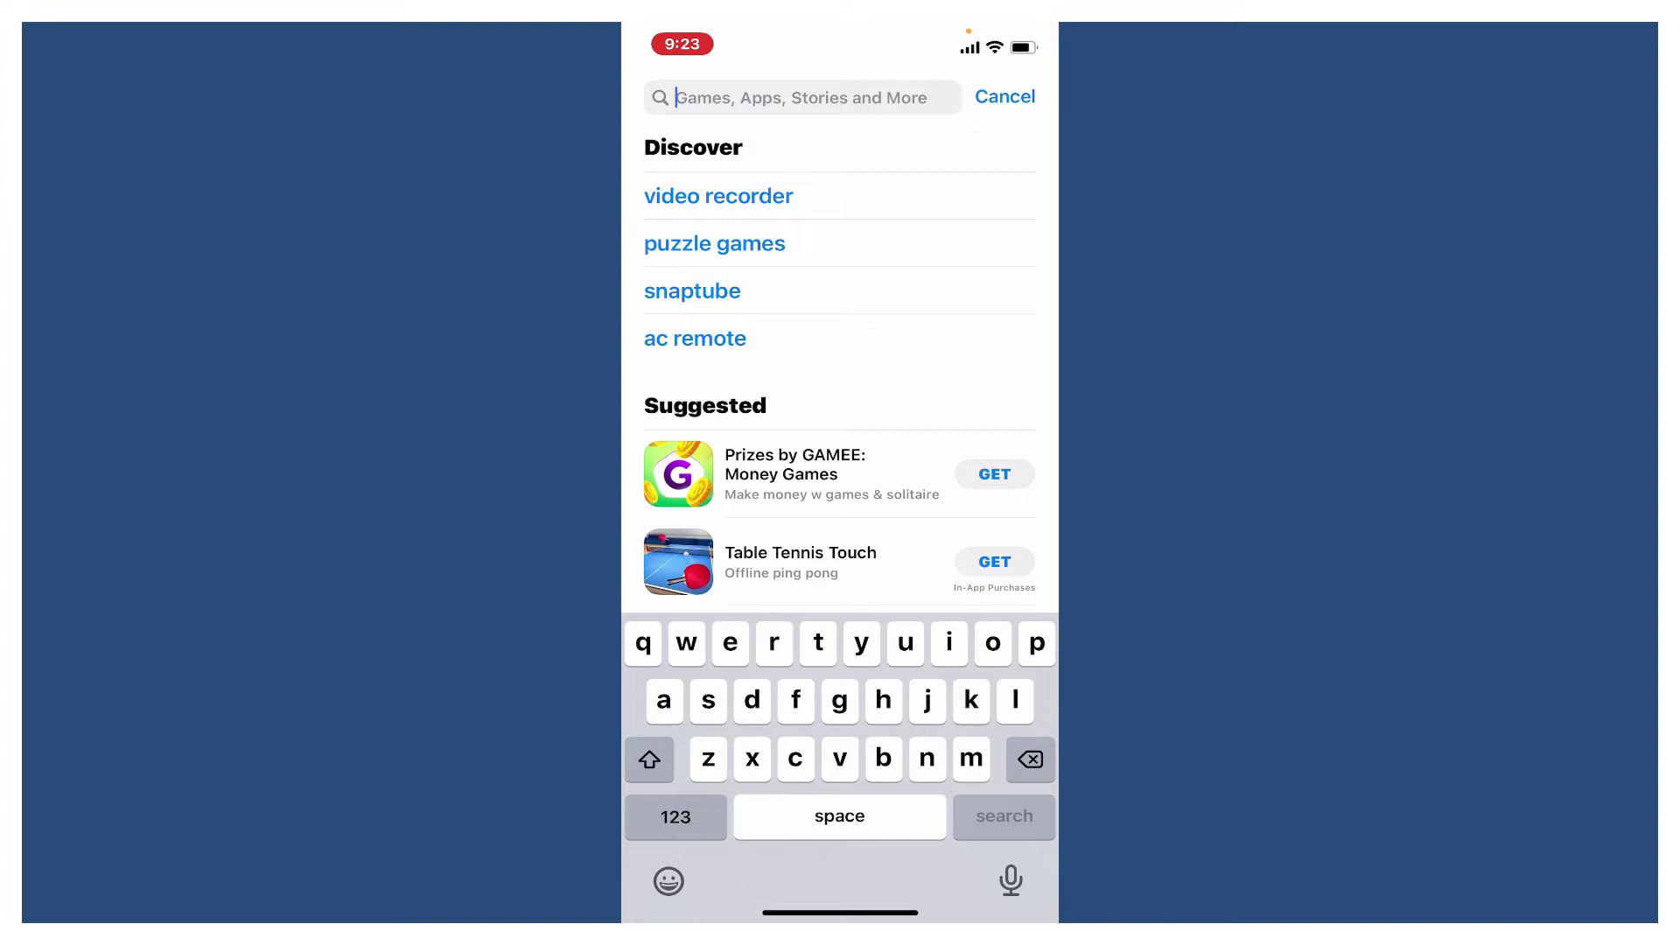
{"action": "type", "text": "amazon prime"}
{"action": "key", "text": "Return"}
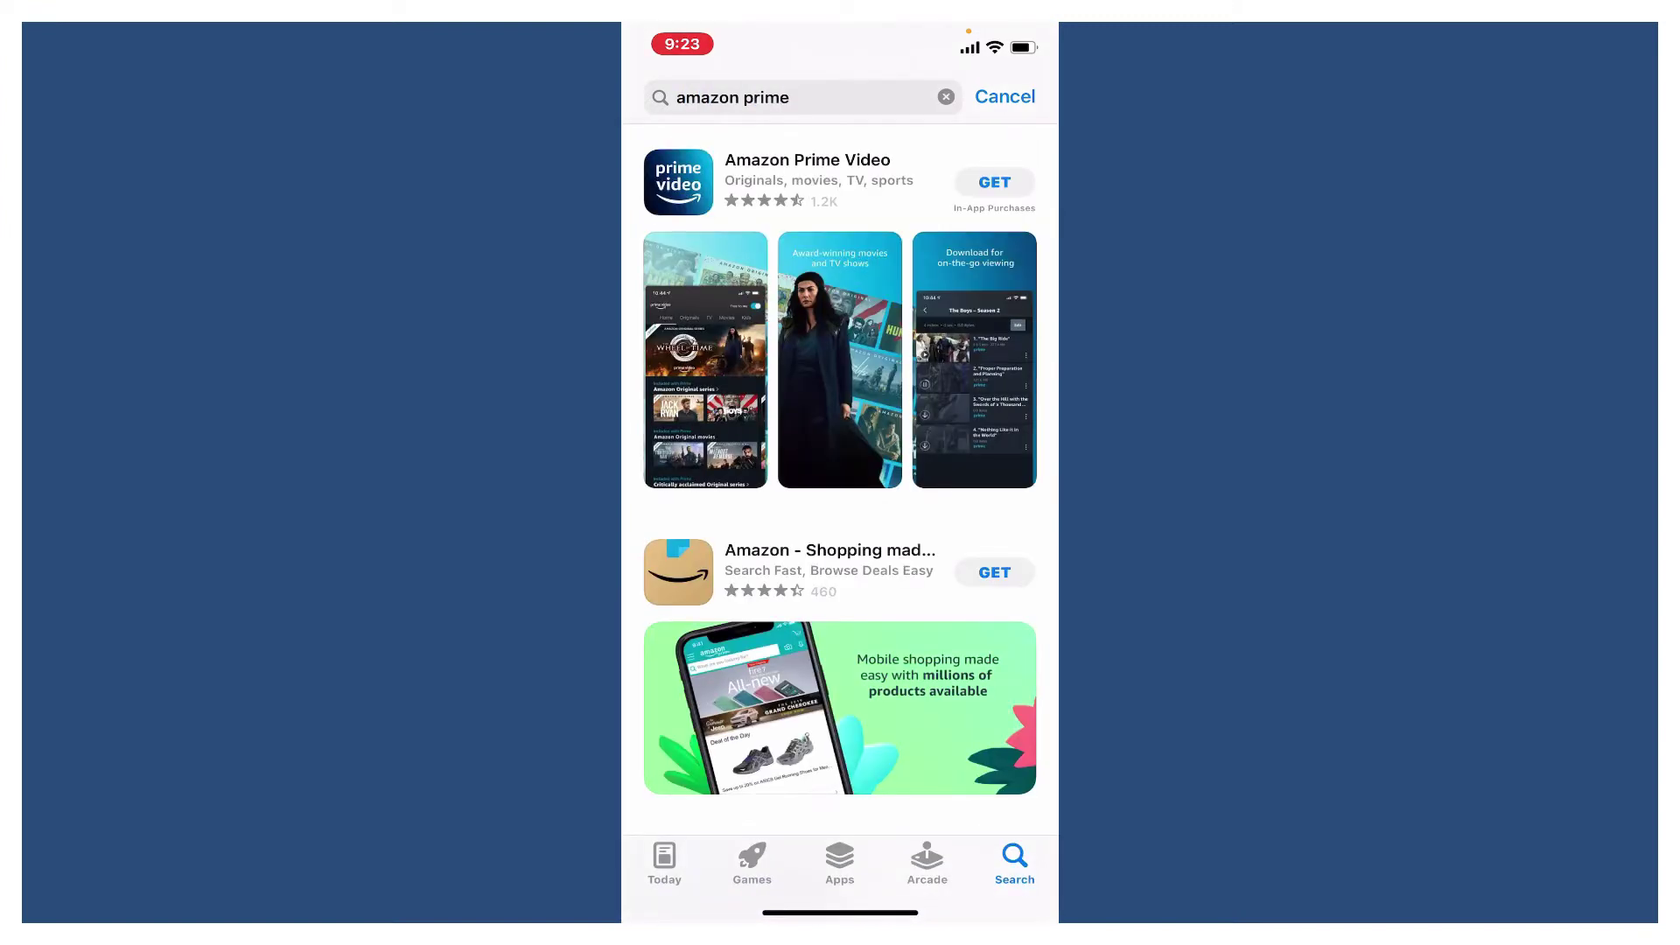
{"action": "left_click", "coordinate": [807, 179]}
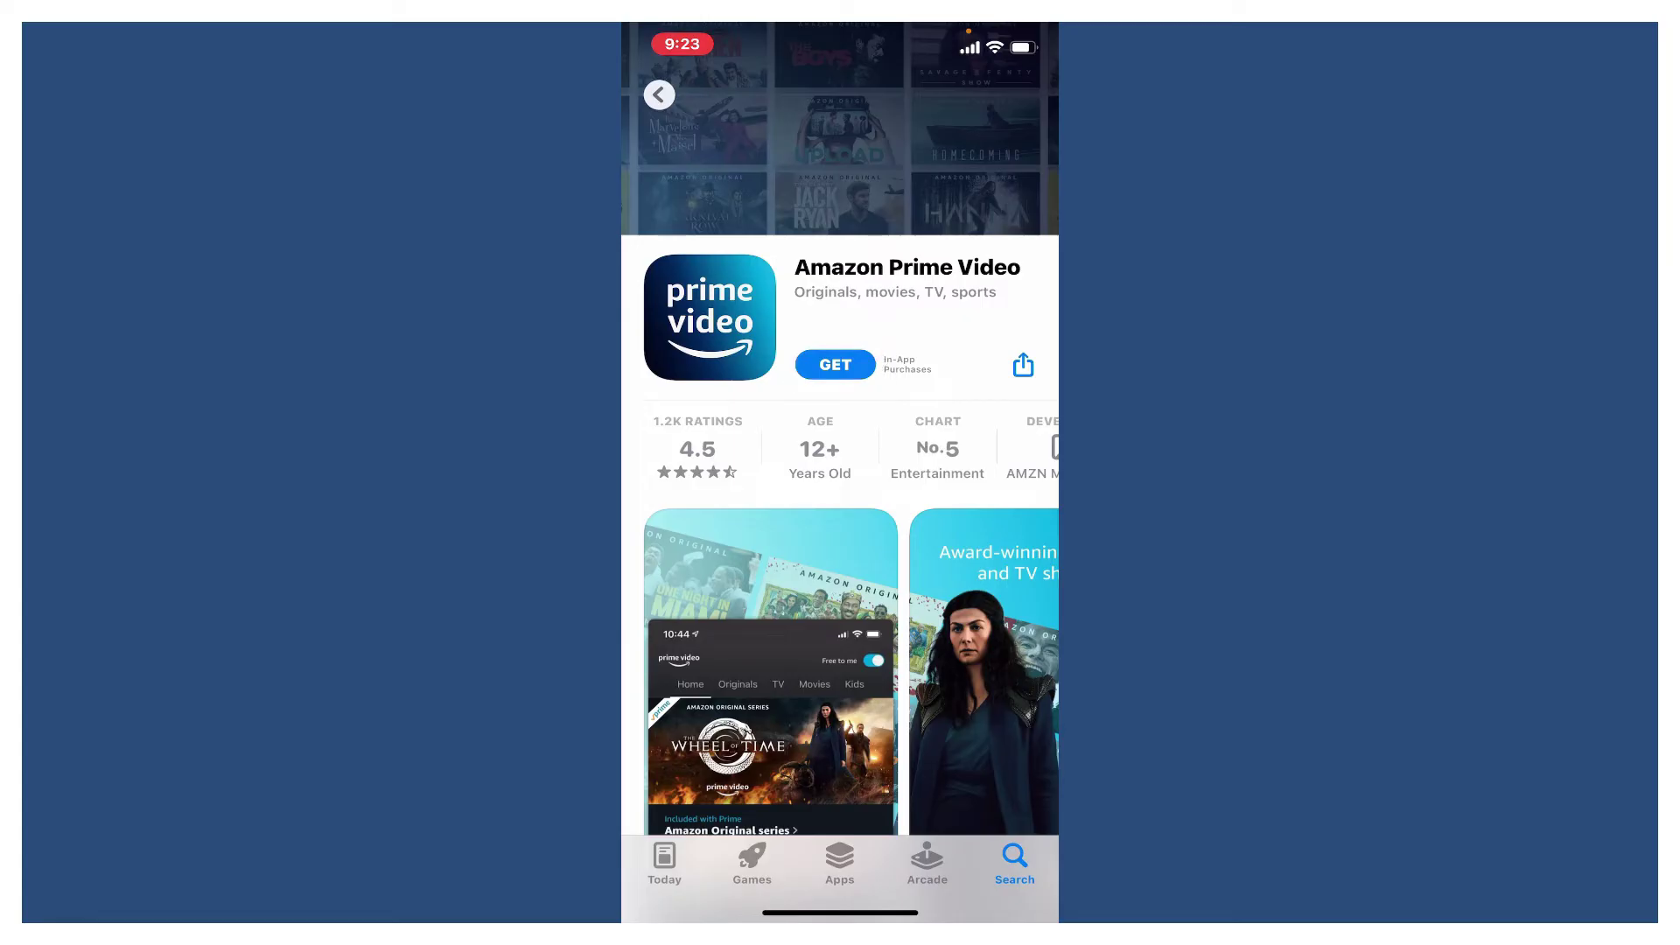
Download Amazon Prime Video with GET and launch it to the sign-in screen
{"action": "left_click", "coordinate": [834, 364]}
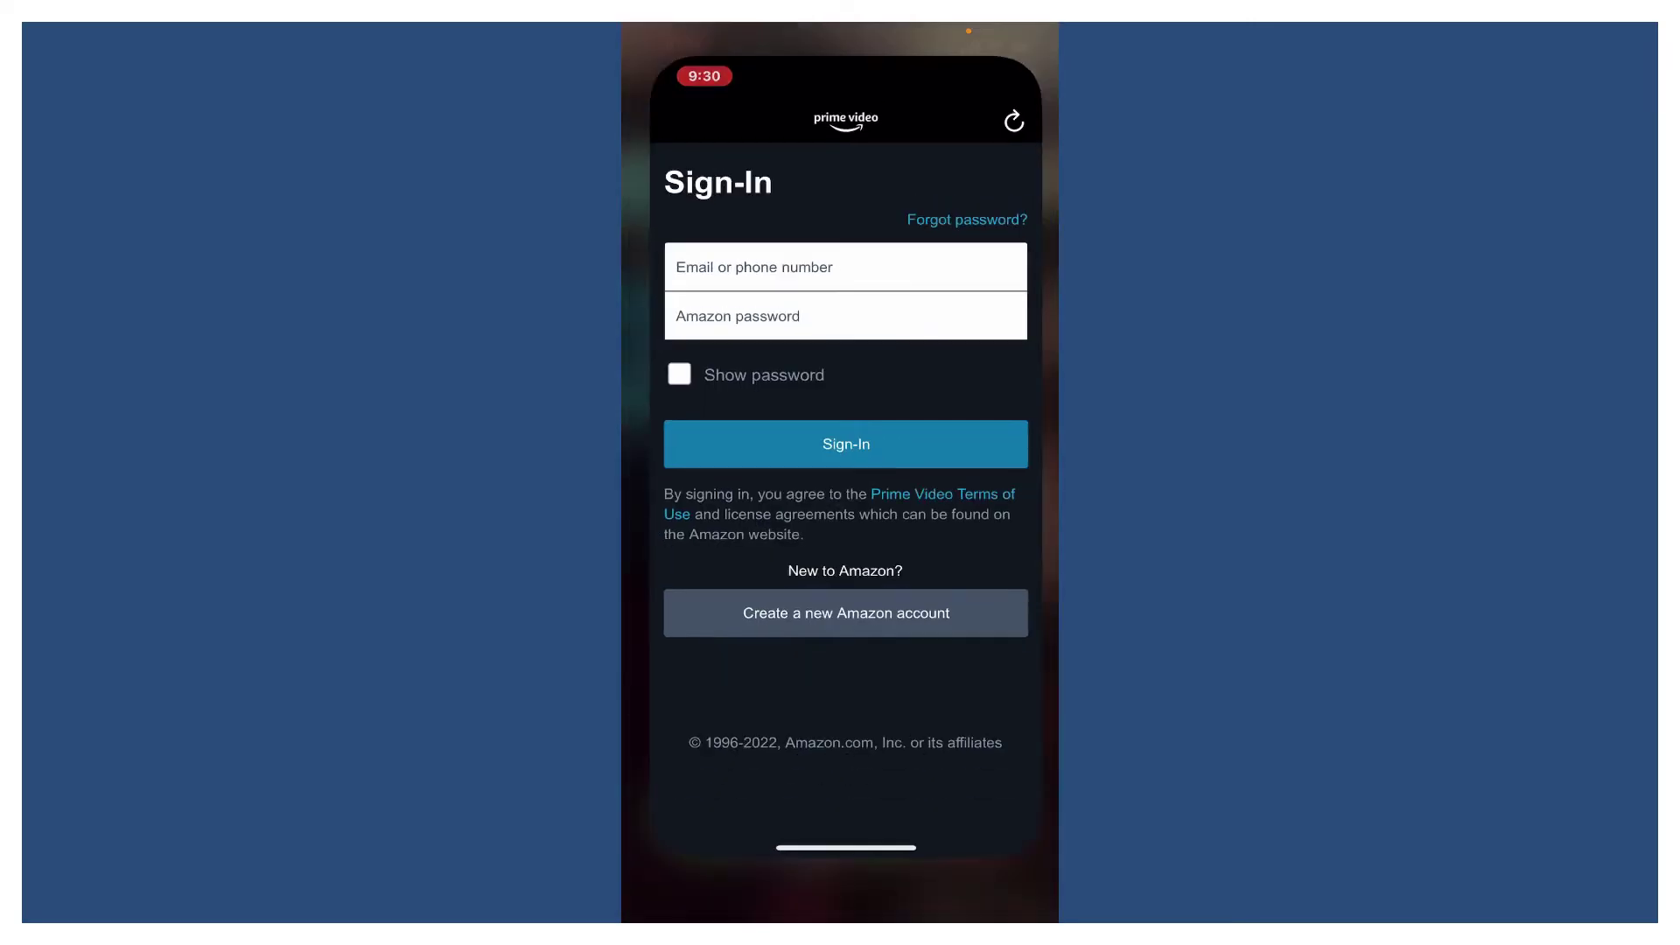
Leave Prime Video for the home screen, where its new icon appears
{"action": "key", "text": "super"}
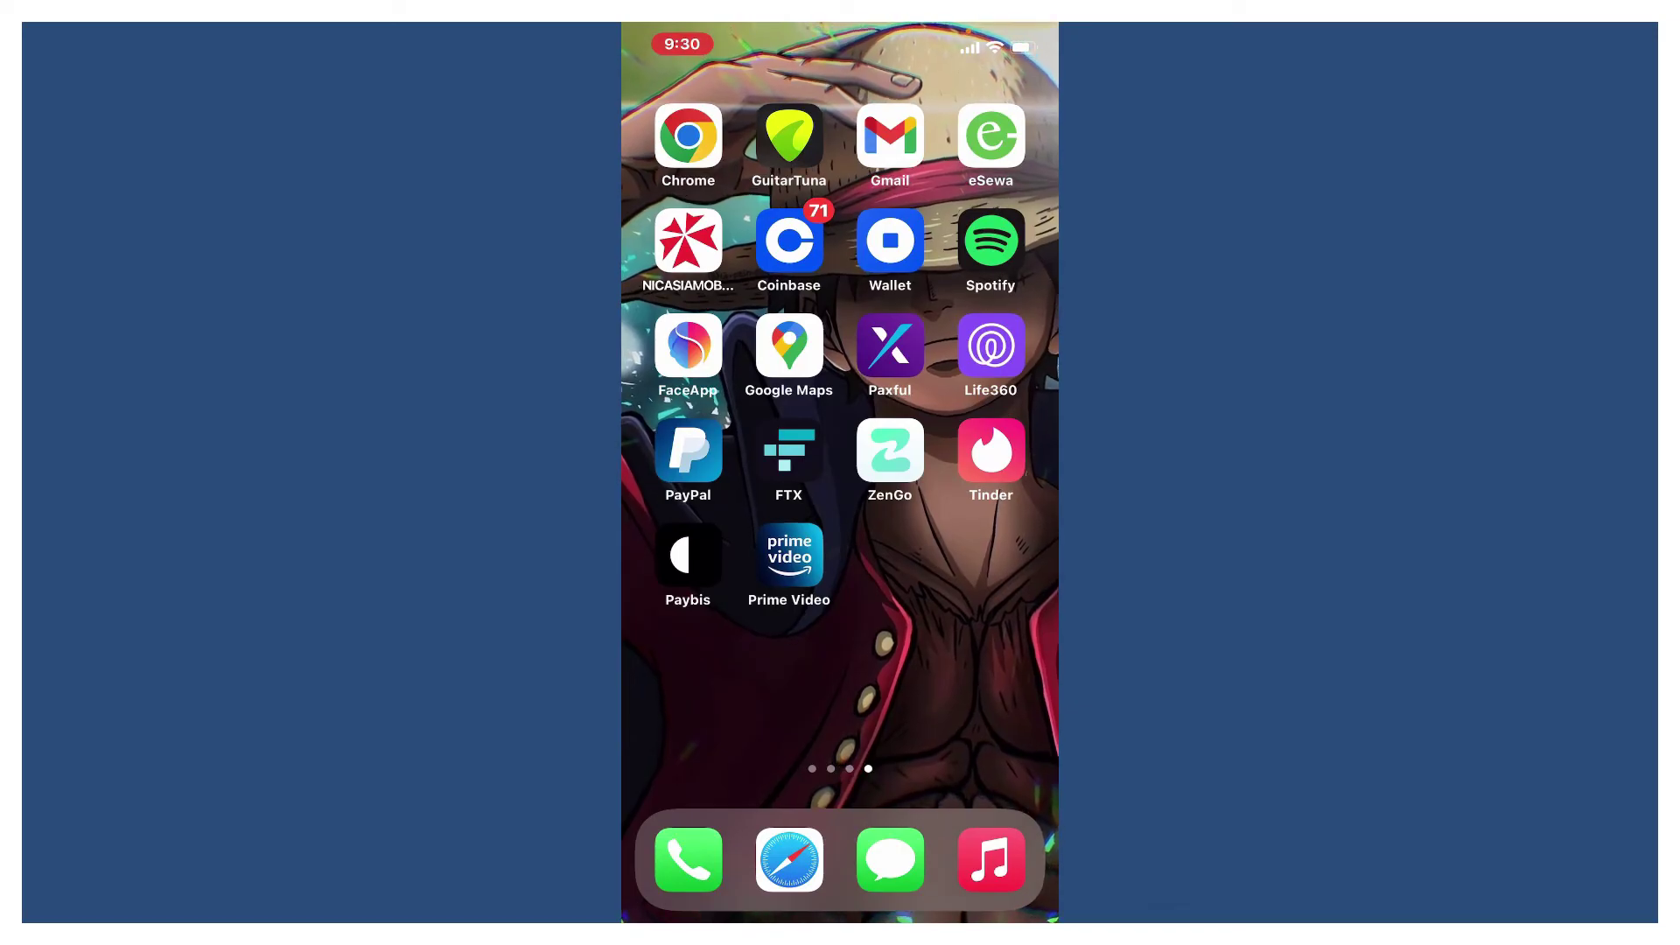